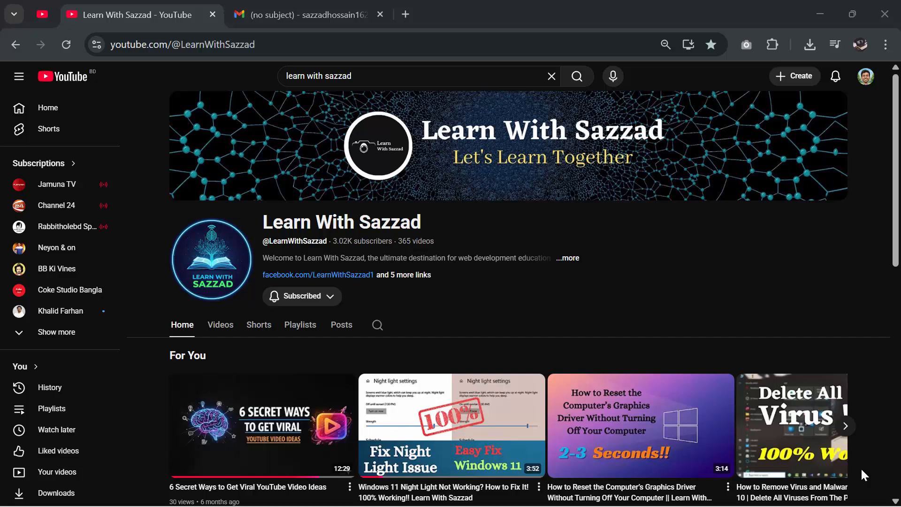
Step: Open the Windows Services console by running services.msc
key(super+r)
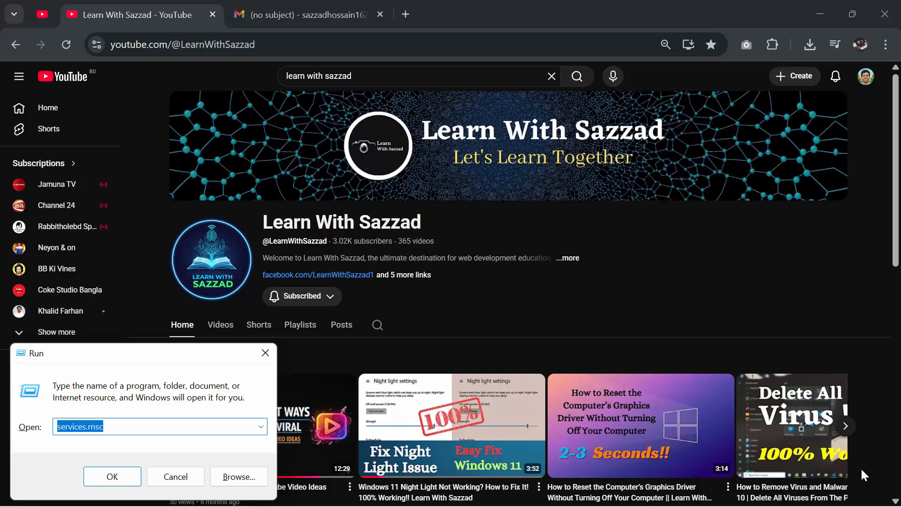
click(122, 430)
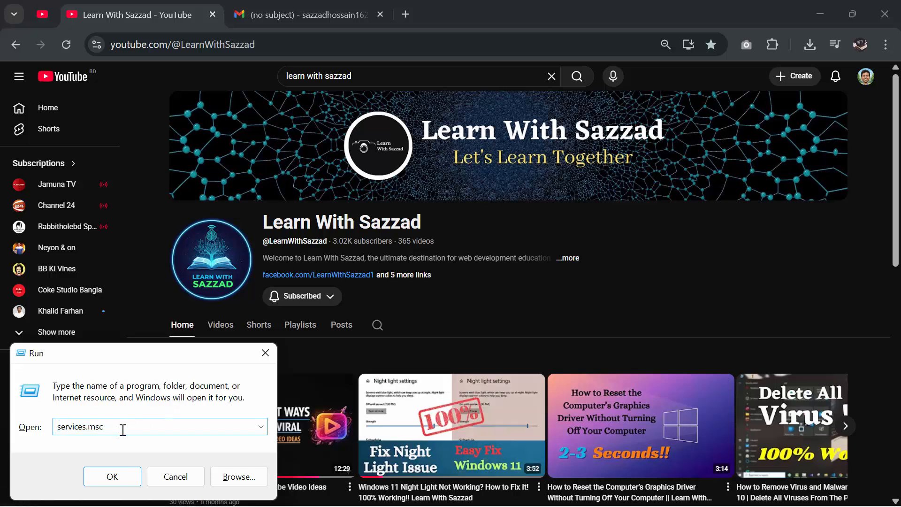
click(122, 475)
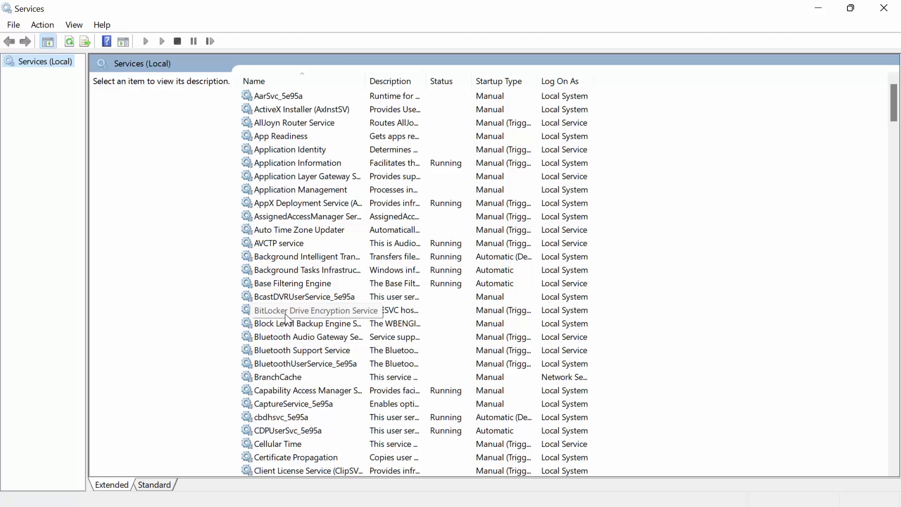
Step: Set the startup type of the Connected User Experiences and Telemetry service to Disabled and save the change
scroll(286, 317, down, 4)
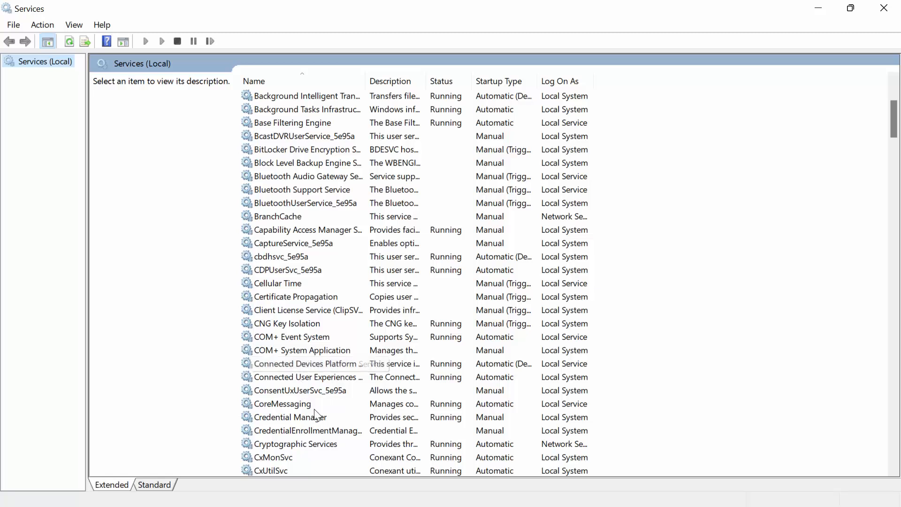
right_click(337, 376)
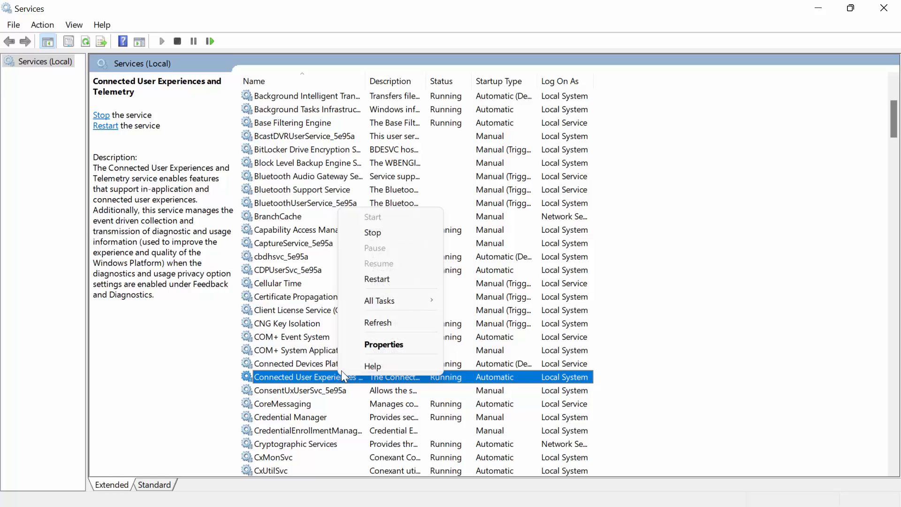
click(402, 339)
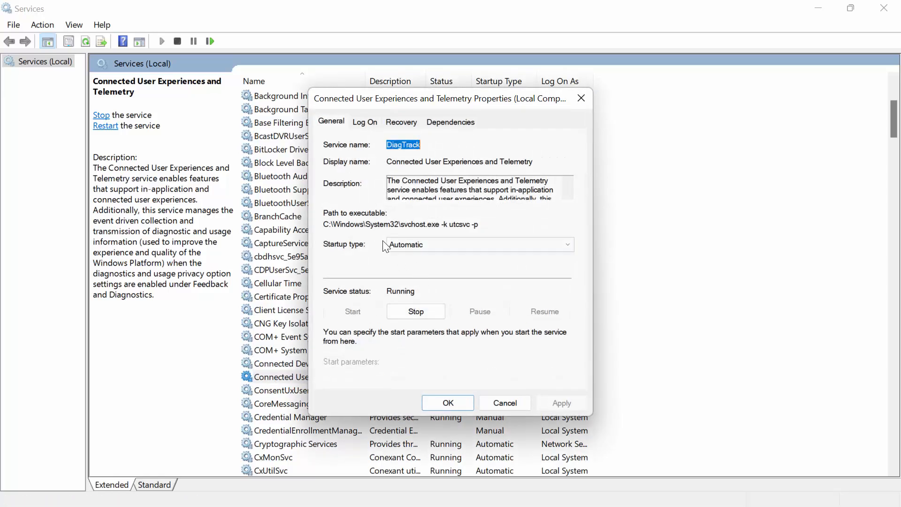
click(404, 243)
click(405, 284)
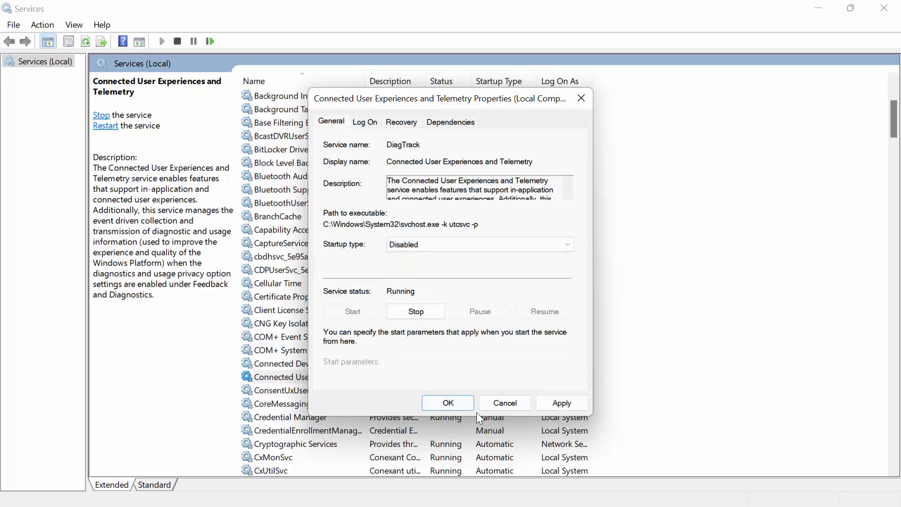
click(458, 406)
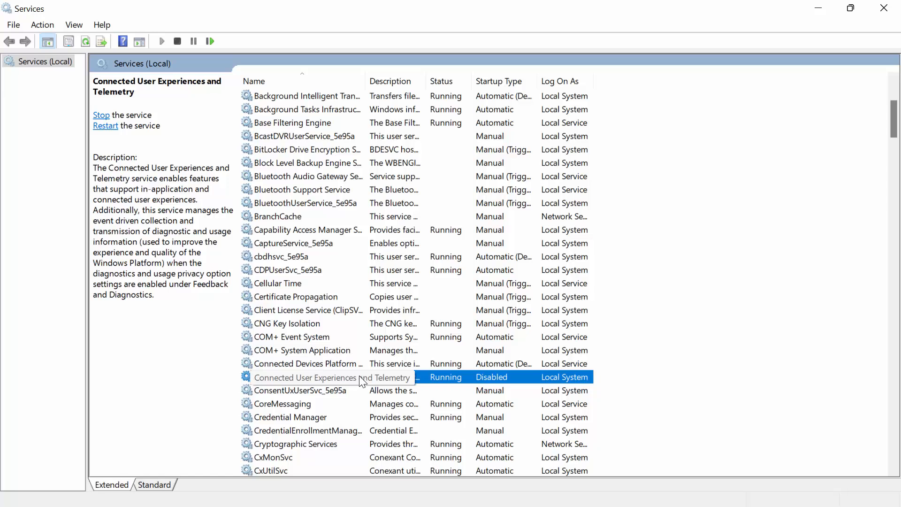
Step: Find the SysMain service, set its startup type to Disabled and apply the change
key(s)
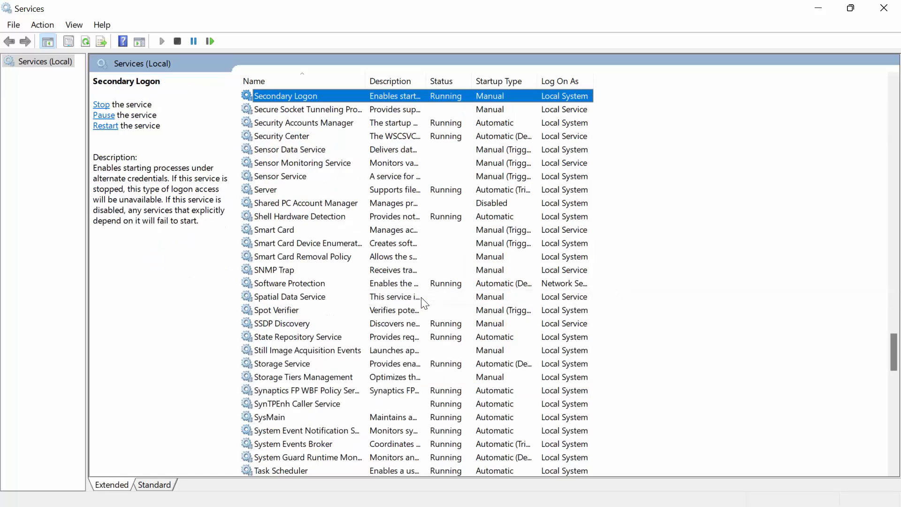
key(Down)
key(Down)
key(Down)
key(Down)
key(Down)
key(Down)
key(Down)
key(Down)
key(Down)
key(Down)
key(Down)
key(Down)
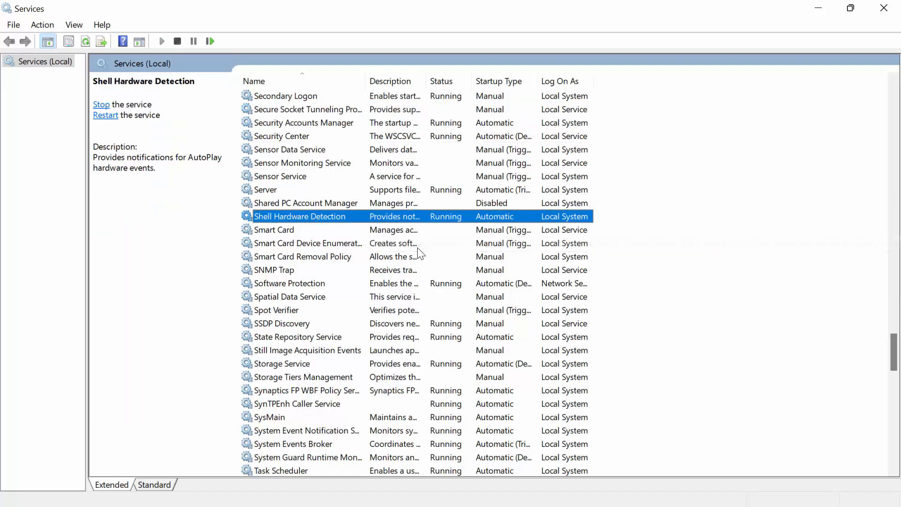
key(Down)
key(Down)
key(Down)
key(Down)
key(Down)
key(Down)
key(Down)
key(Down)
key(Down)
key(Down)
key(Down)
key(Down)
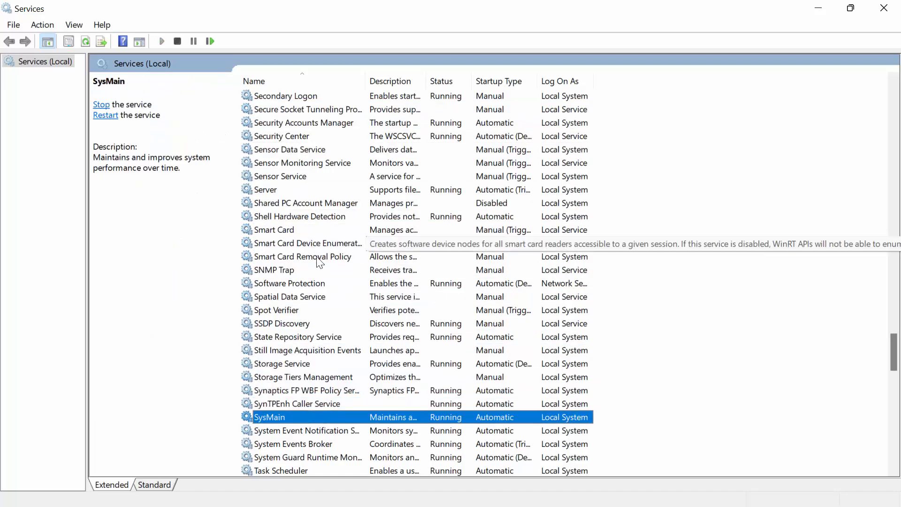
right_click(290, 415)
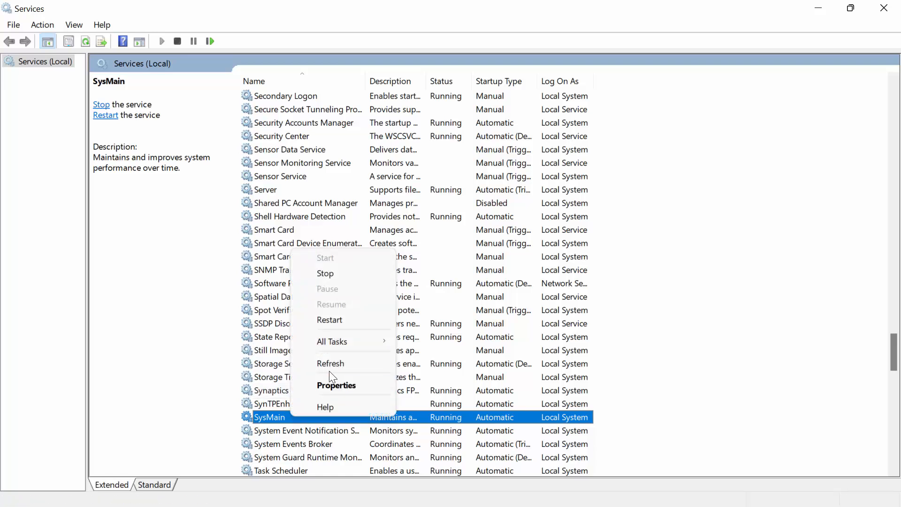
click(356, 385)
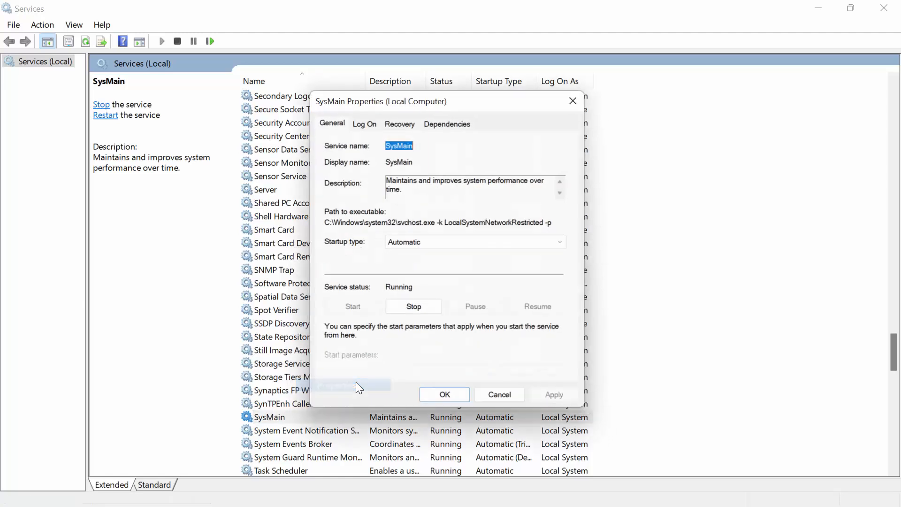
click(429, 245)
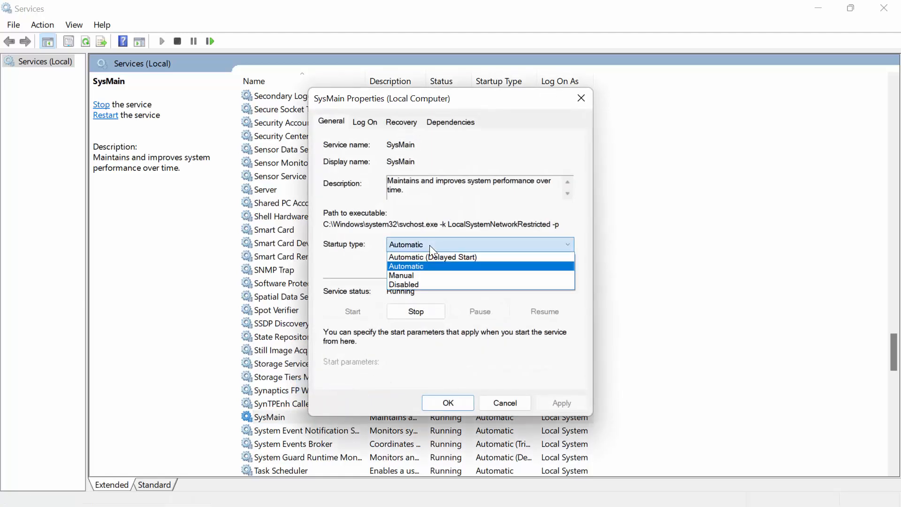
click(422, 286)
click(543, 403)
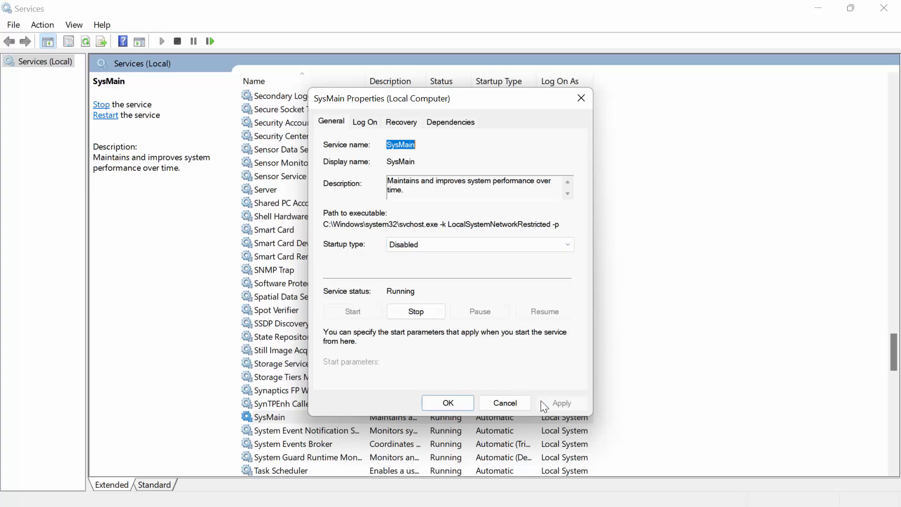
click(448, 401)
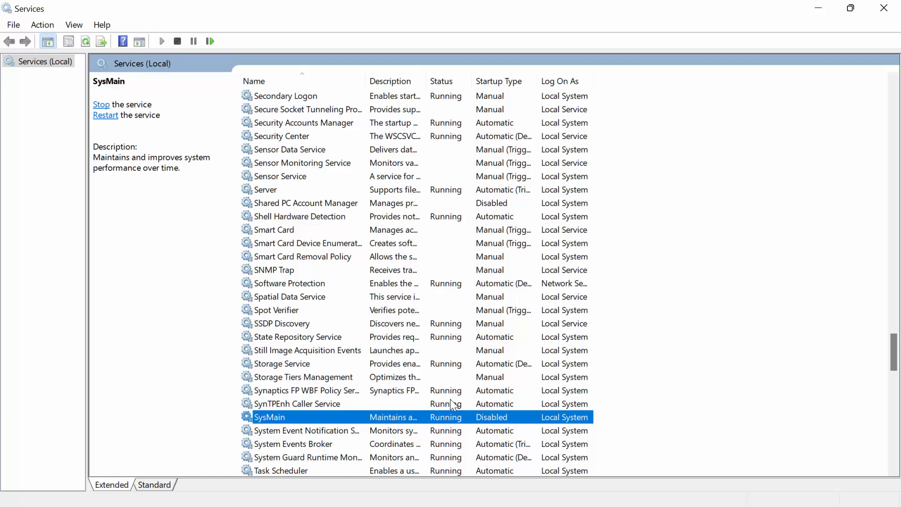
Step: Find the Windows Search service and set its startup type to Disabled, saving the change
key(w)
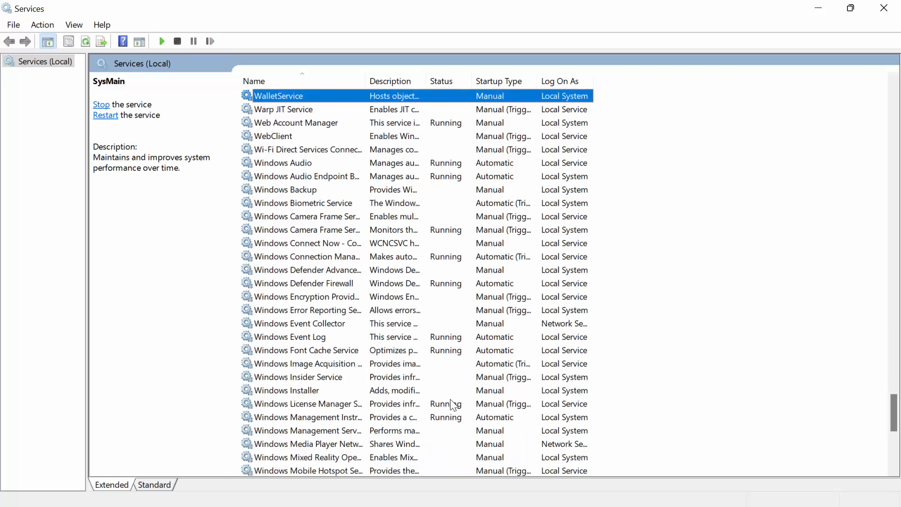
key(Down)
key(Down)
key(Down)
key(Down)
key(Down)
key(Down)
key(Down)
key(Down)
key(Down)
key(Down)
key(Down)
key(Down)
key(Down)
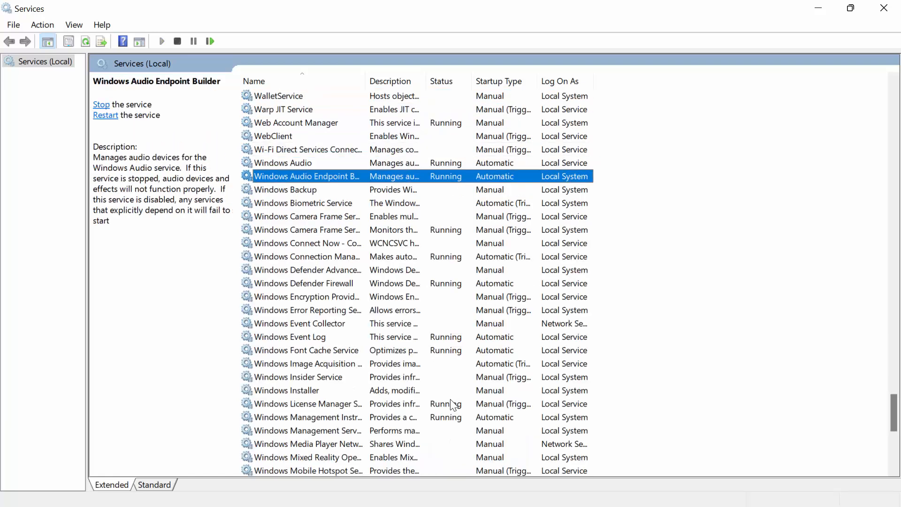
key(Down)
key(Down)
key(Down)
key(Down)
key(Down)
key(Down)
key(Down)
key(Down)
key(Down)
key(Down)
key(Down)
key(Down)
key(Down)
key(Down)
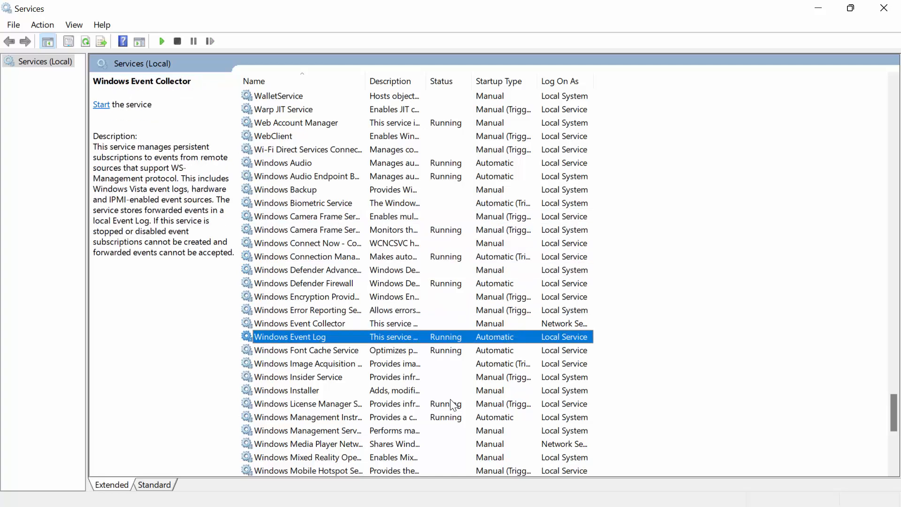
key(Down)
key(Down)
key(Down)
key(Down)
key(Down)
key(Down)
key(Down)
key(Down)
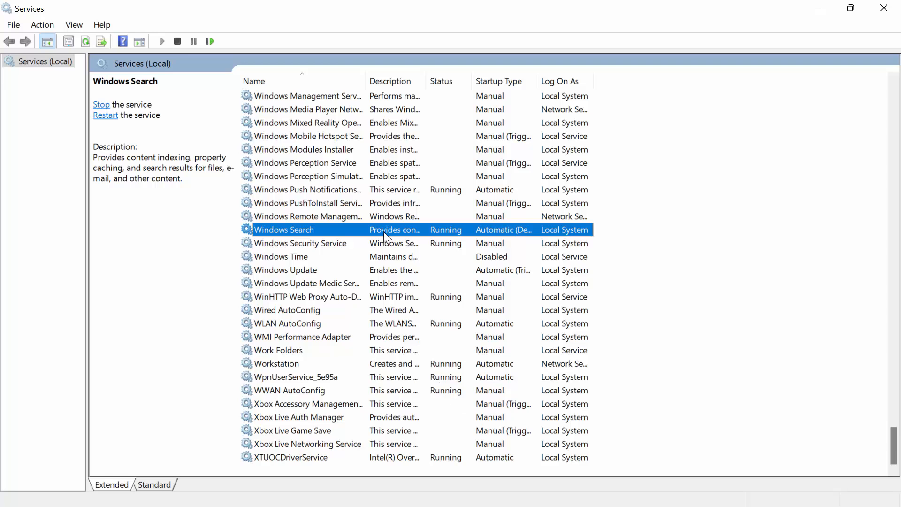
right_click(300, 230)
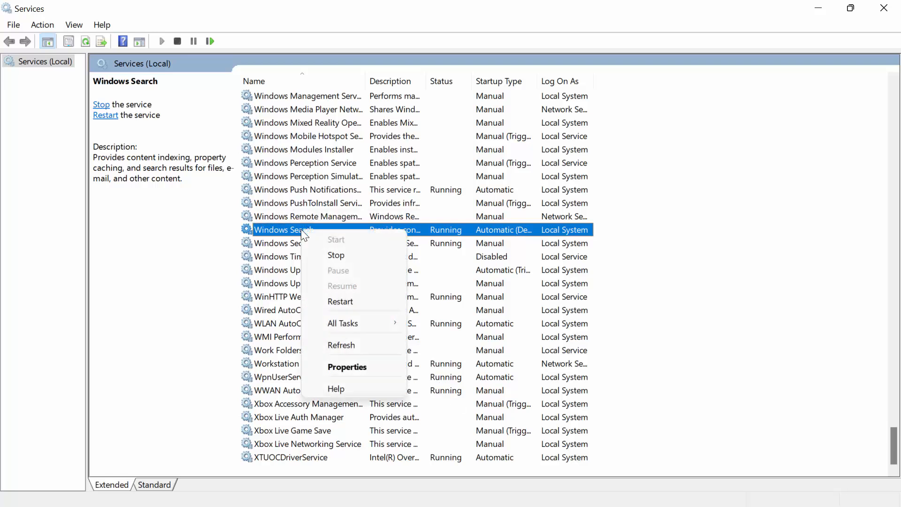
click(383, 371)
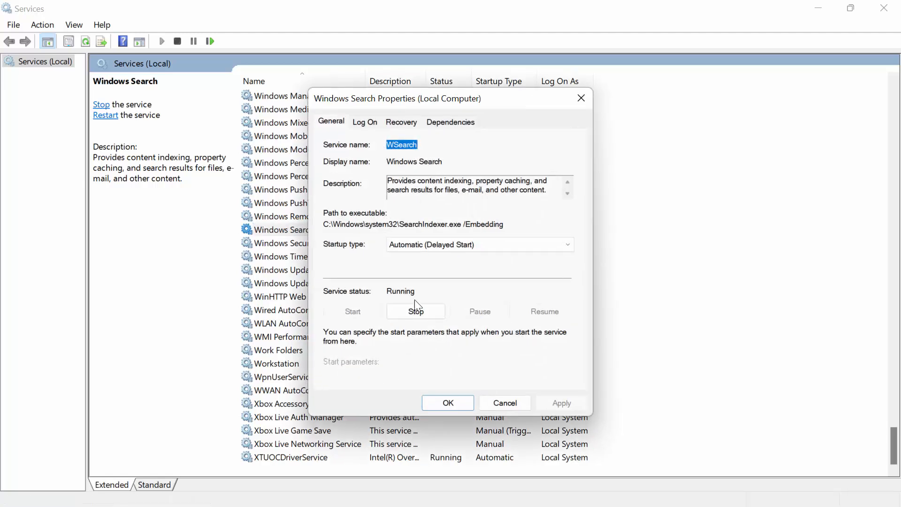
click(468, 247)
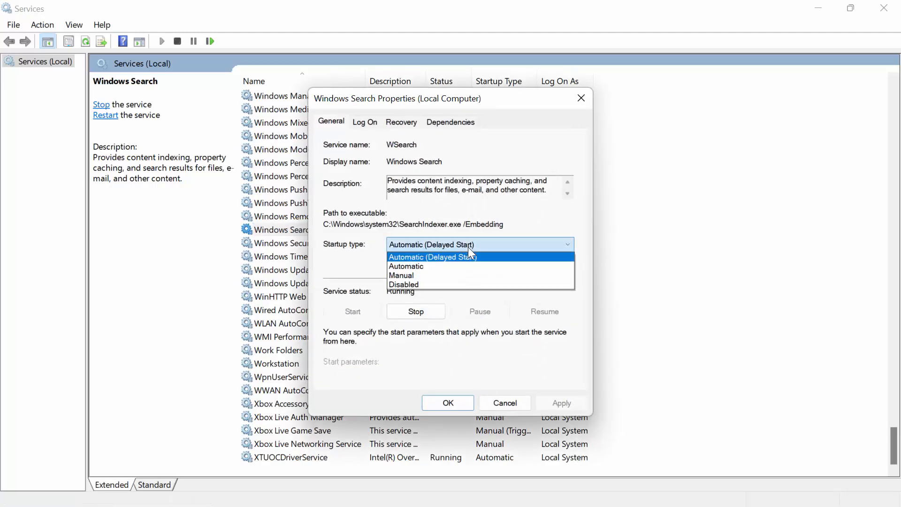
click(421, 285)
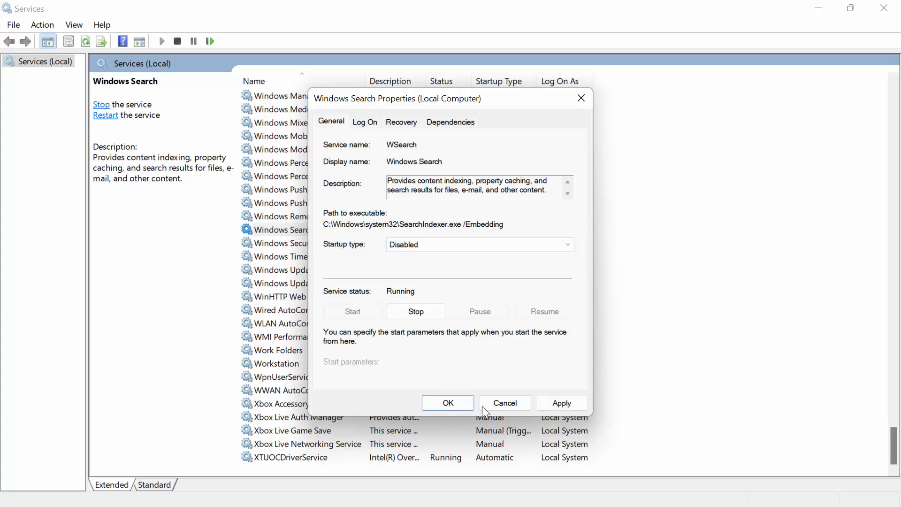
click(456, 398)
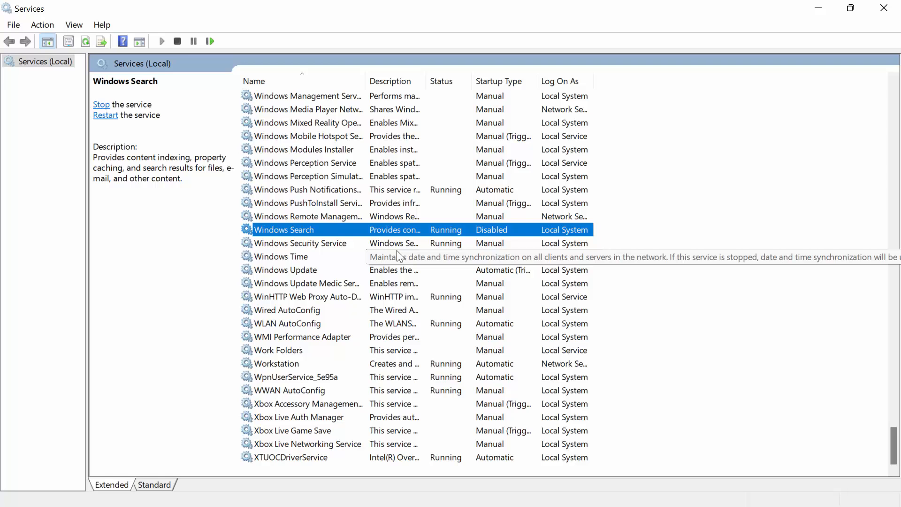
Step: Set the Fax service's startup type to Disabled and save the change
key(f)
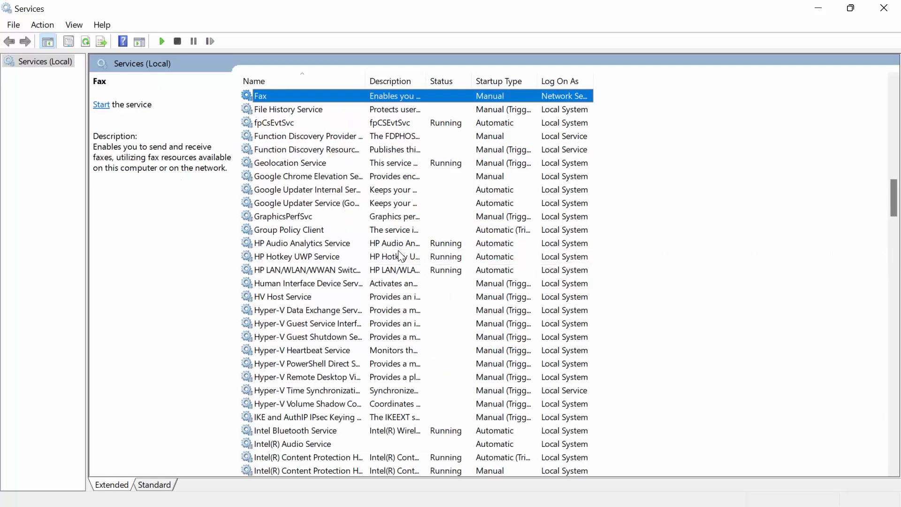
right_click(290, 98)
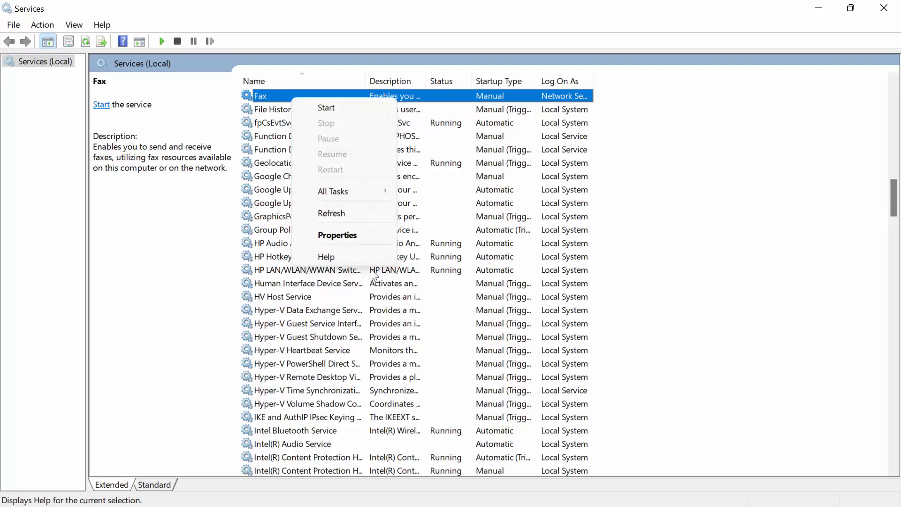
click(364, 235)
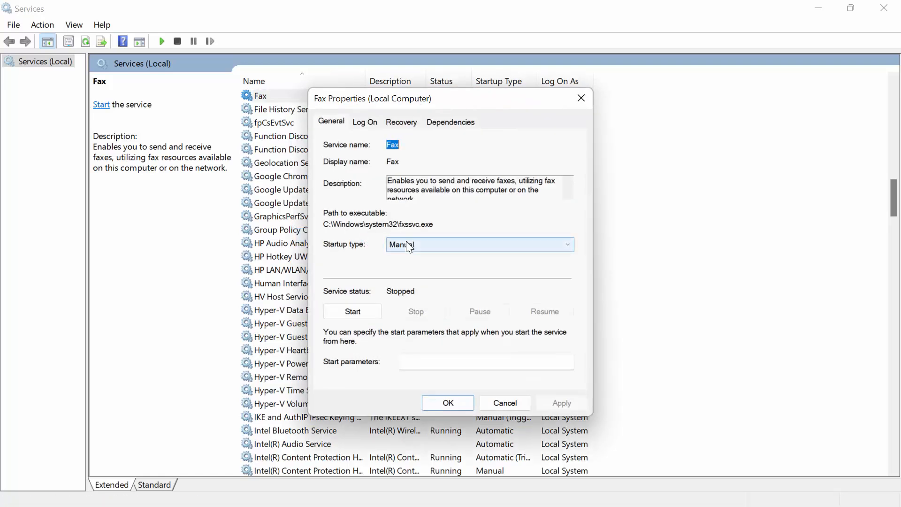
click(408, 245)
click(412, 283)
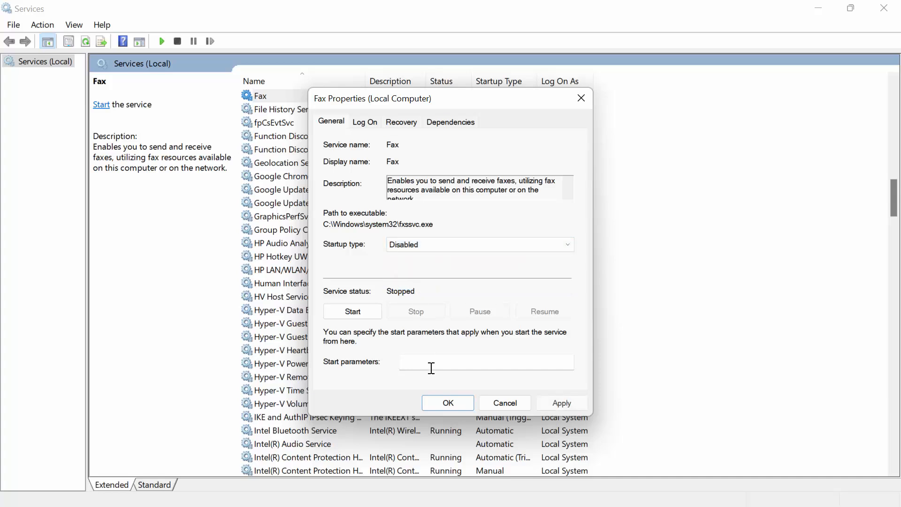
click(459, 405)
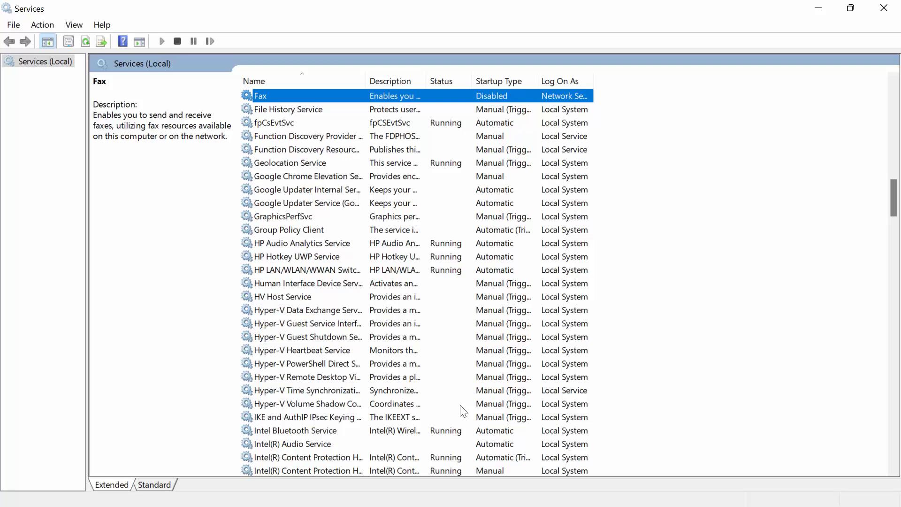
Step: Find the Remote Registry service, set its startup type to Disabled and save the change
key(r)
key(Down)
key(Down)
key(Down)
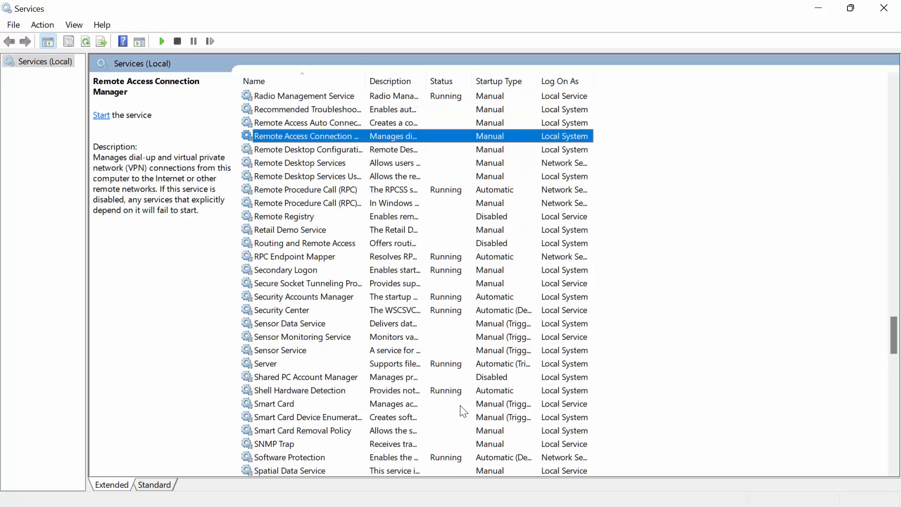
key(Down)
key(Down)
key(Down)
key(Down)
key(Down)
key(Down)
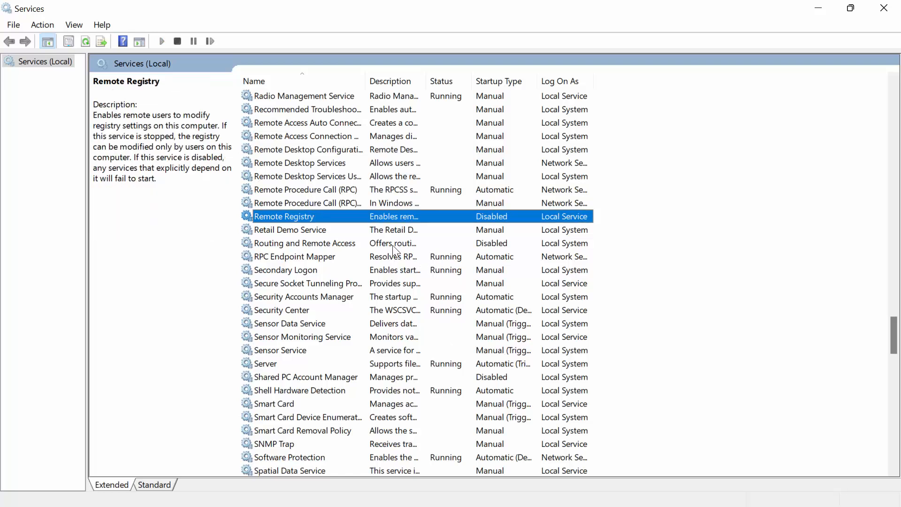
right_click(310, 216)
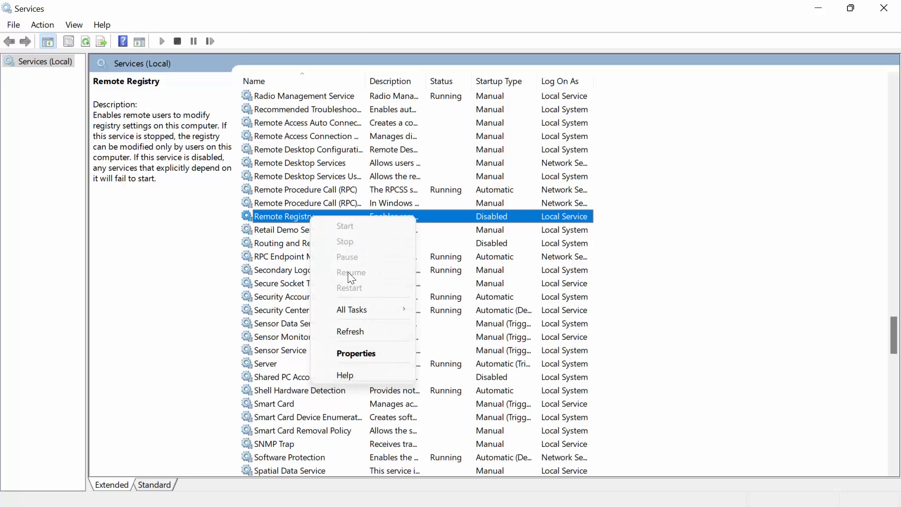
click(387, 356)
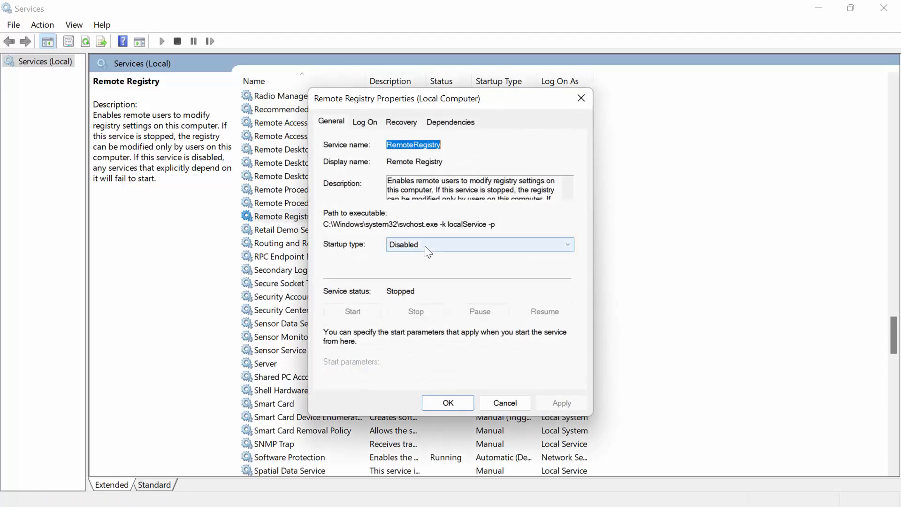
click(427, 246)
click(427, 284)
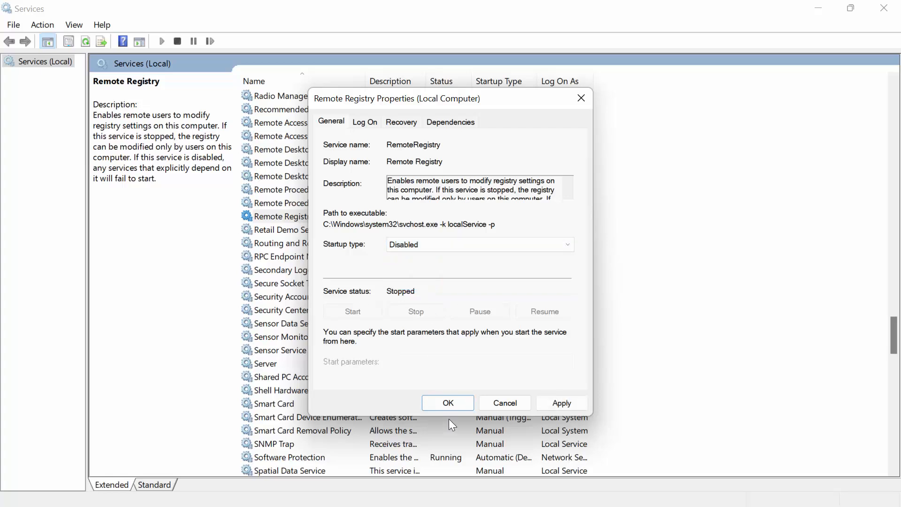
click(452, 400)
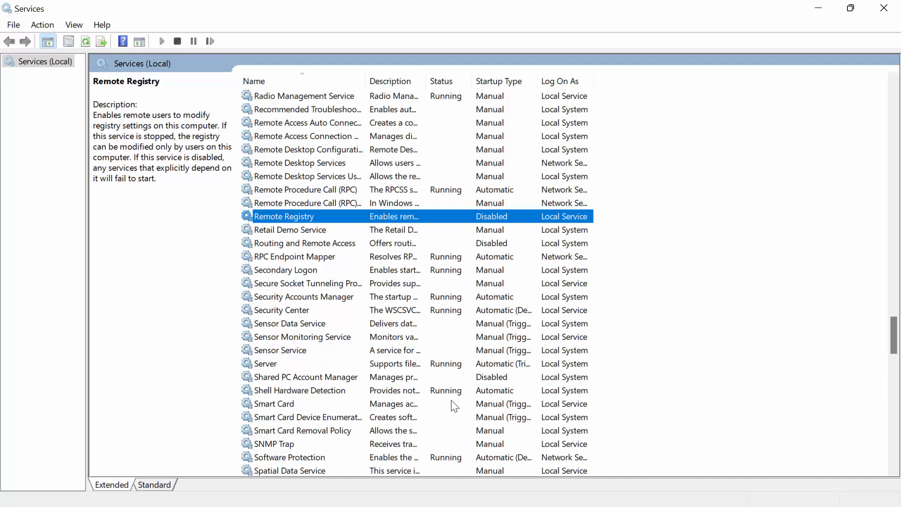
Step: Find the Print Spooler service and set its startup type to Disabled, saving the change
key(p)
key(p)
key(p)
key(p)
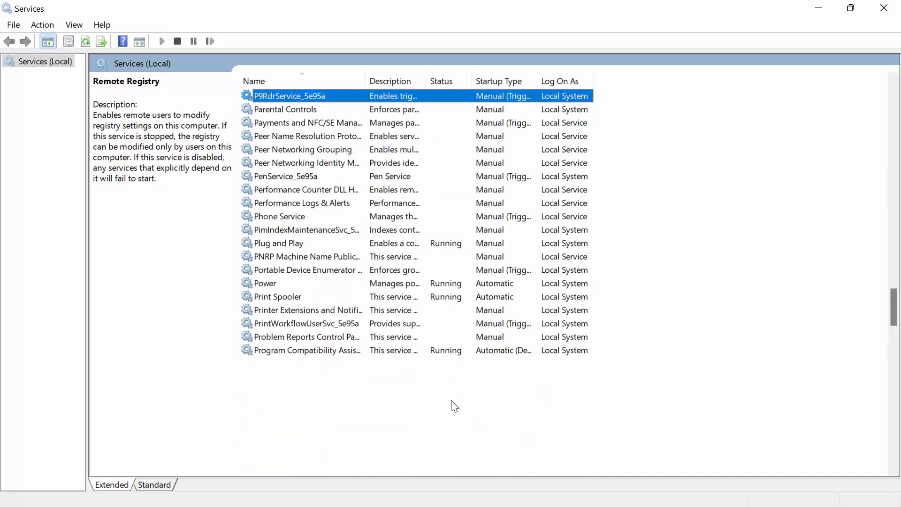
key(p)
key(p)
key(p)
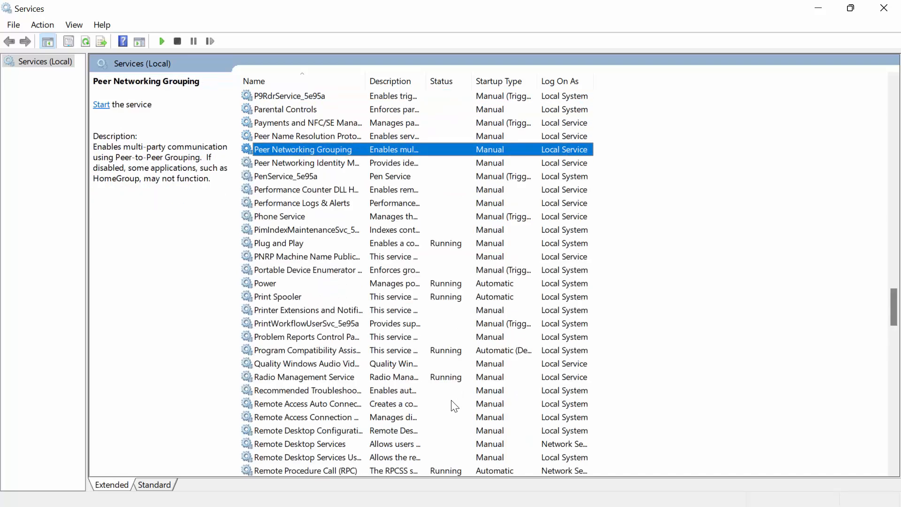
key(p)
key(o)
key(p)
key(p)
key(p)
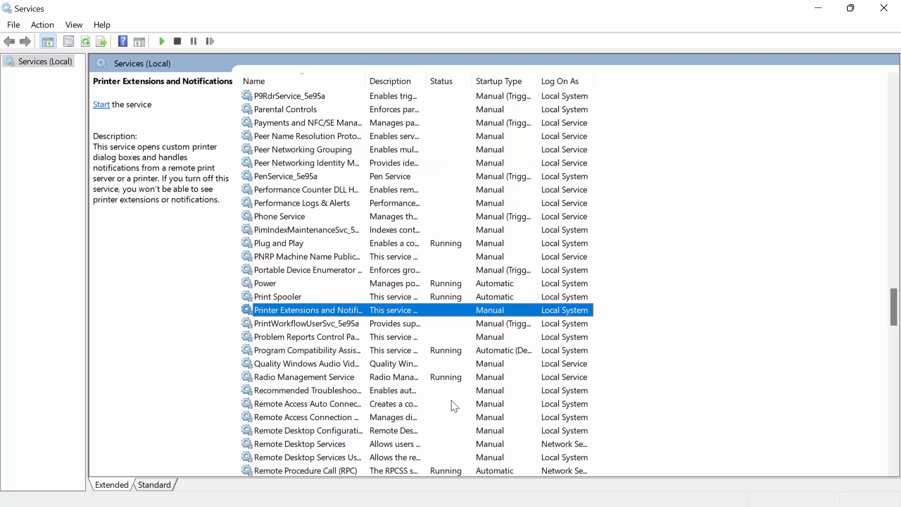
click(303, 295)
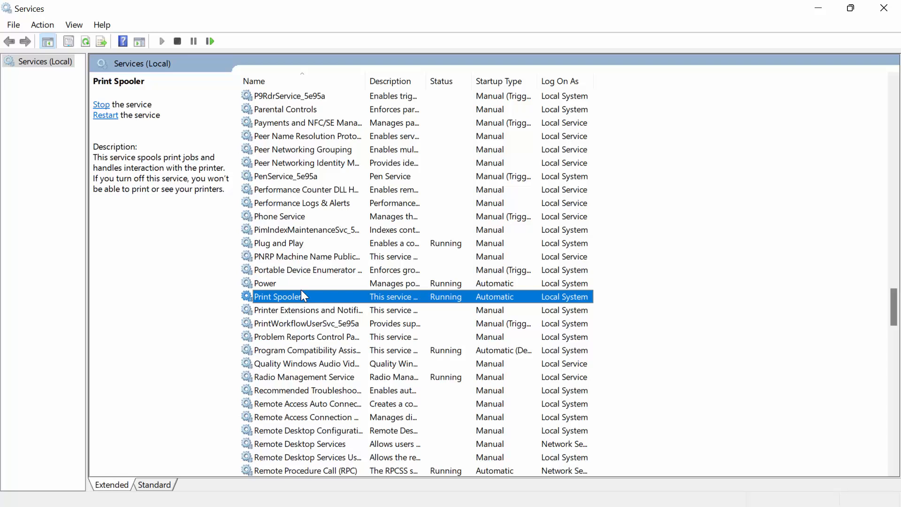
right_click(291, 296)
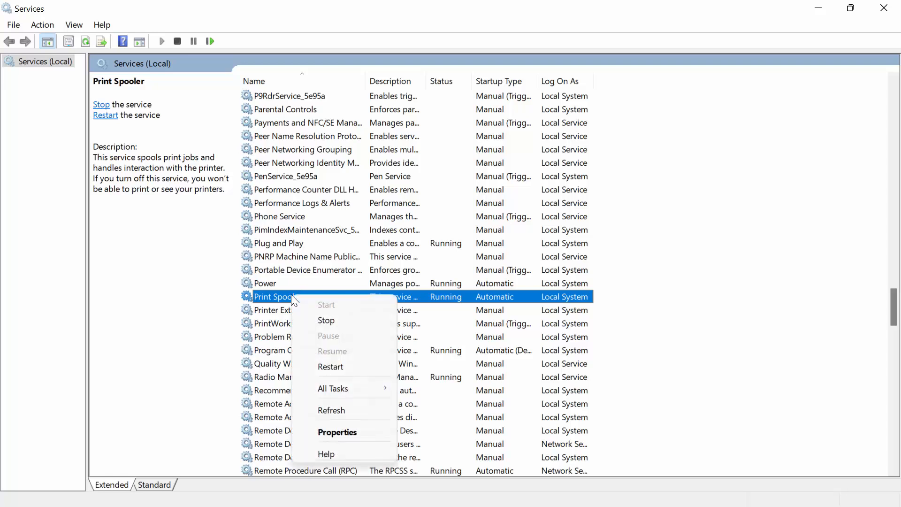
click(365, 433)
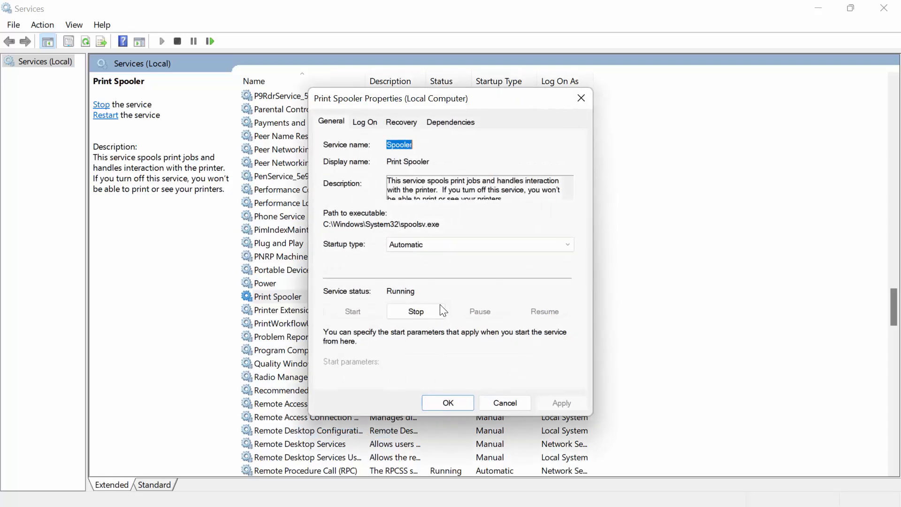
click(445, 244)
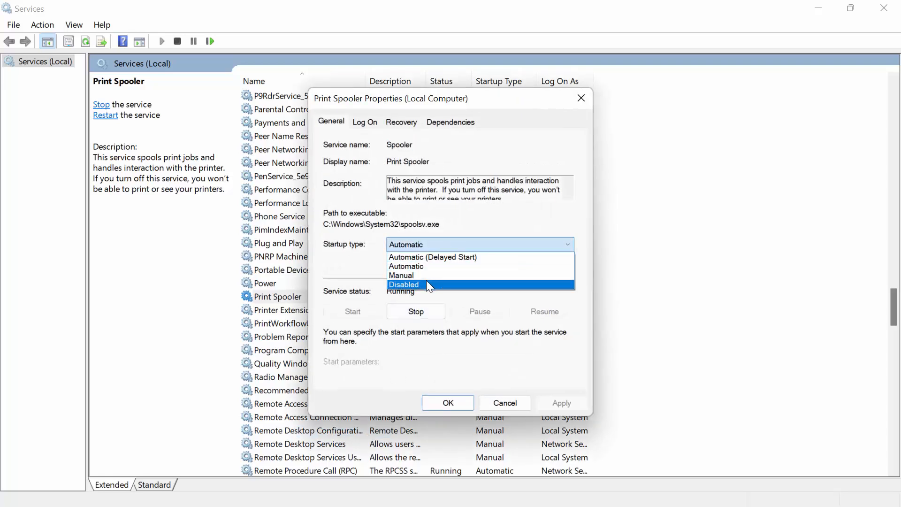
click(427, 285)
click(443, 402)
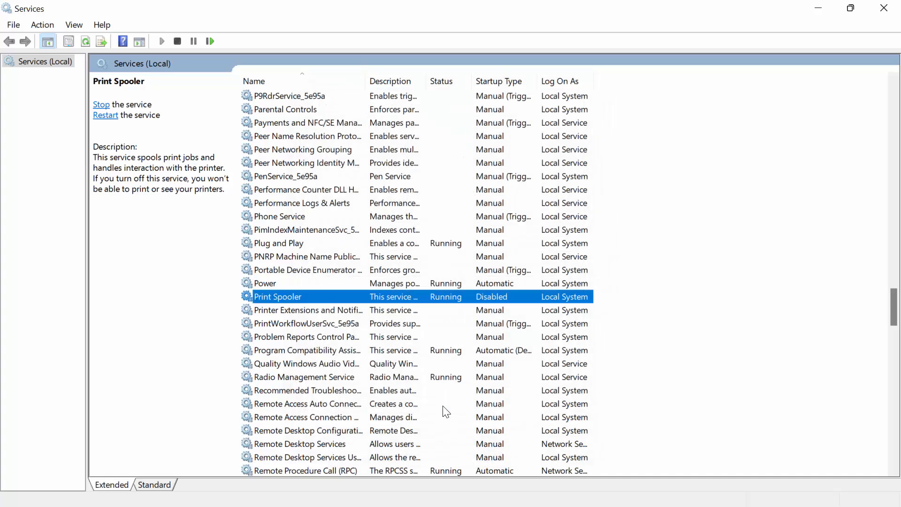
Step: Set the Xbox Accessory Management Service's startup type to Disabled and save the change
key(x)
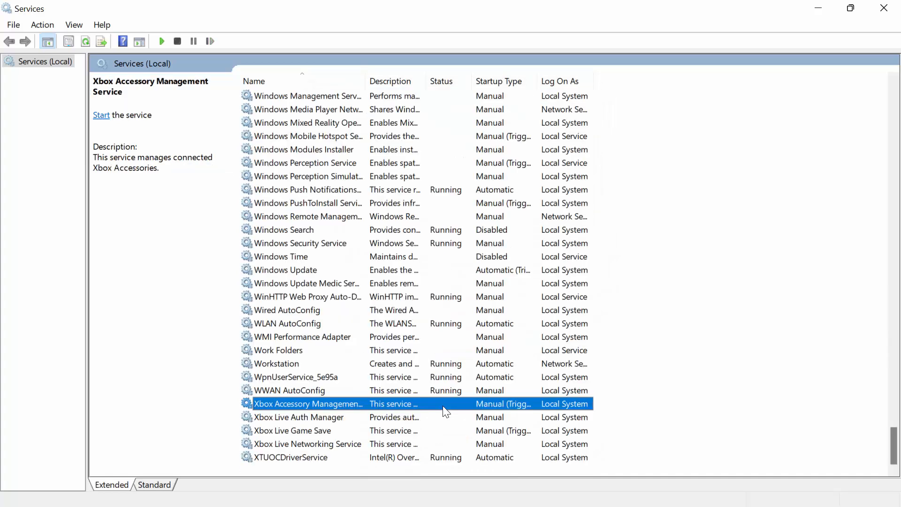
right_click(318, 405)
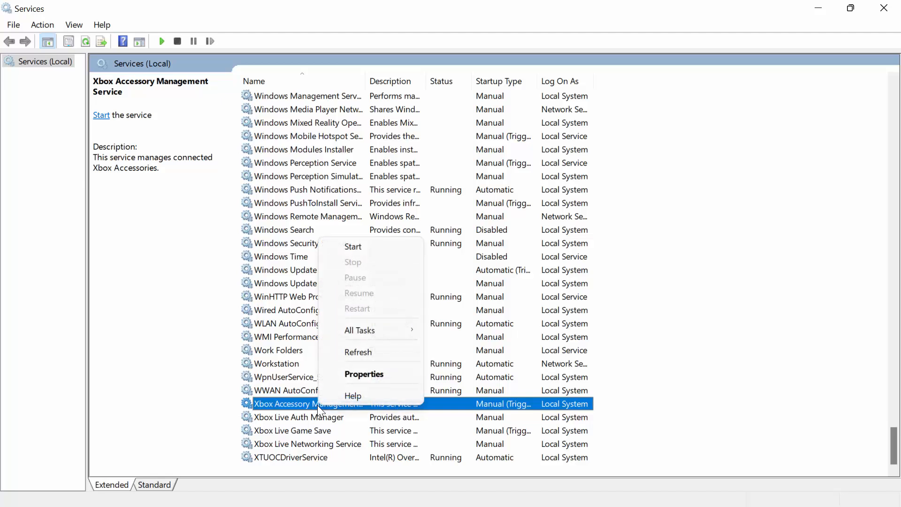
click(365, 378)
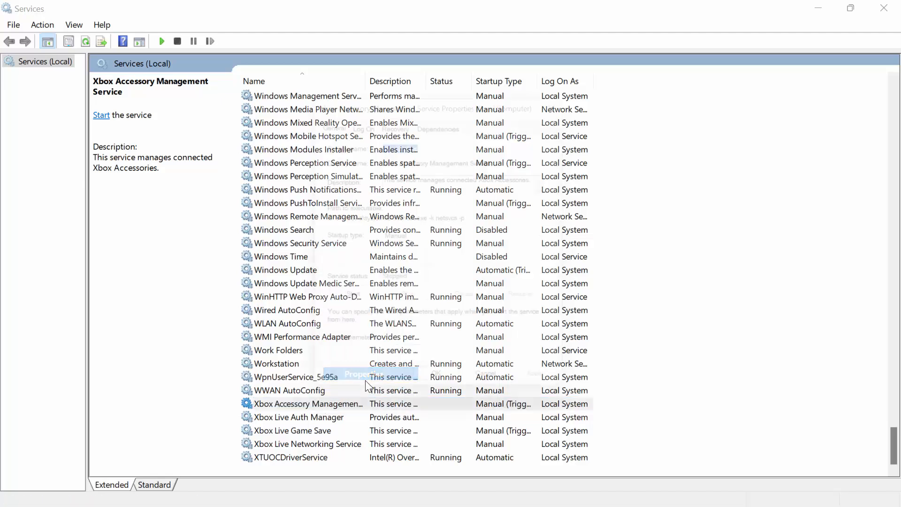
click(436, 244)
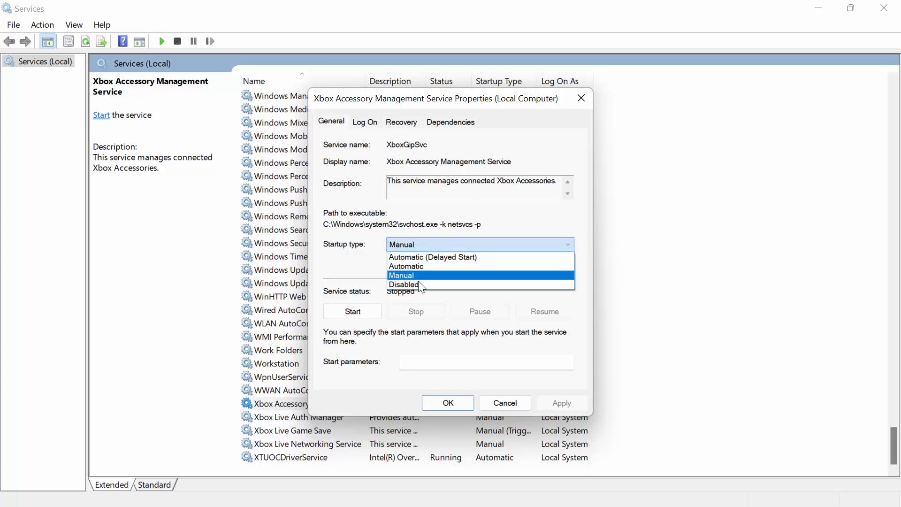
click(423, 283)
click(448, 403)
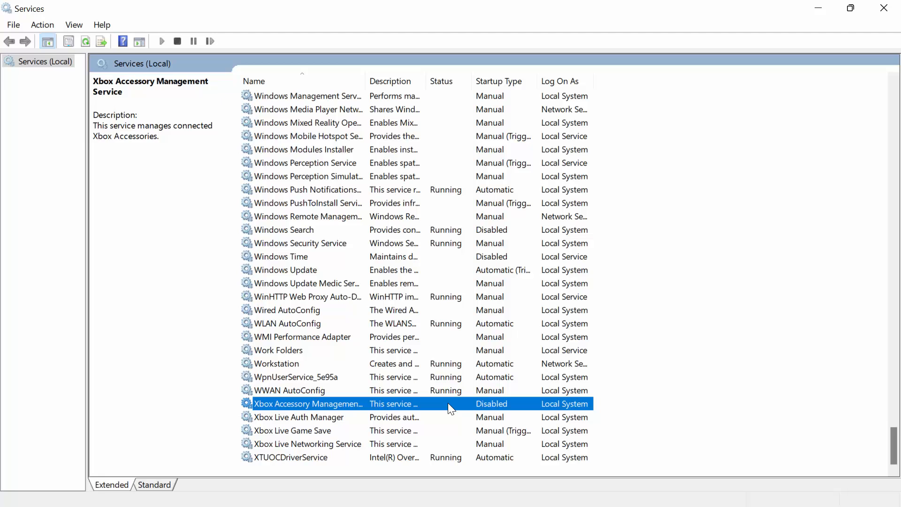
Step: Find the Downloaded Maps Manager service, set its startup type to Disabled and save the change
key(d)
key(Down)
key(Down)
key(Down)
key(Down)
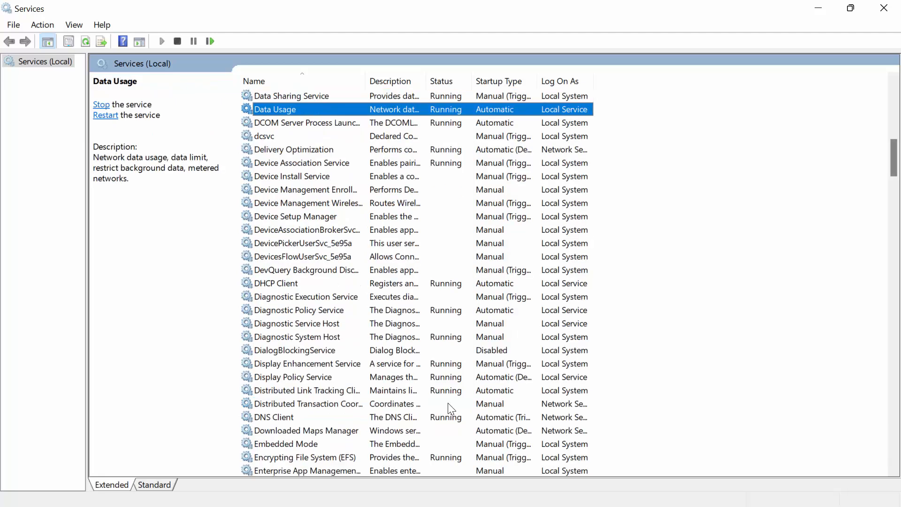
key(Down)
key(Down)
key(Down)
key(Down)
key(Down)
key(Down)
key(Down)
key(Down)
key(Down)
key(Down)
key(Down)
key(Down)
key(Down)
key(Down)
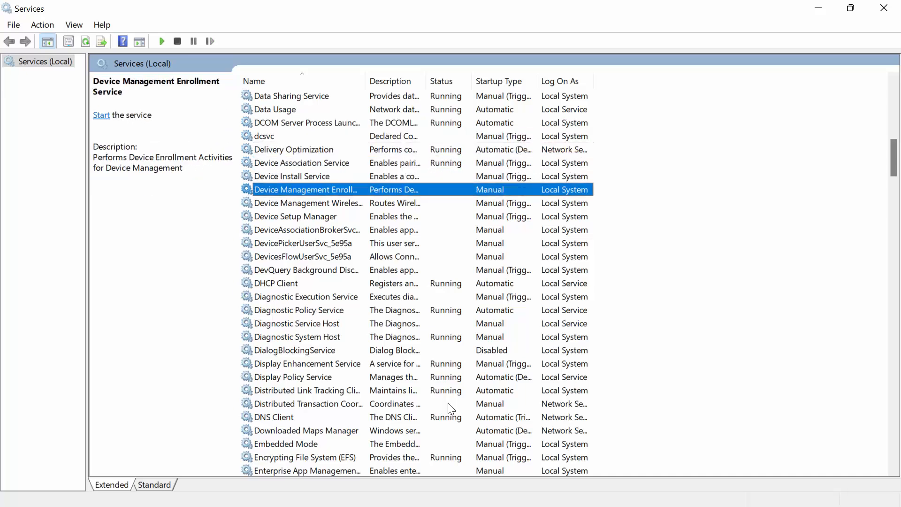
key(d)
key(d)
key(d)
key(d)
key(d)
key(d)
key(d)
key(d)
key(d)
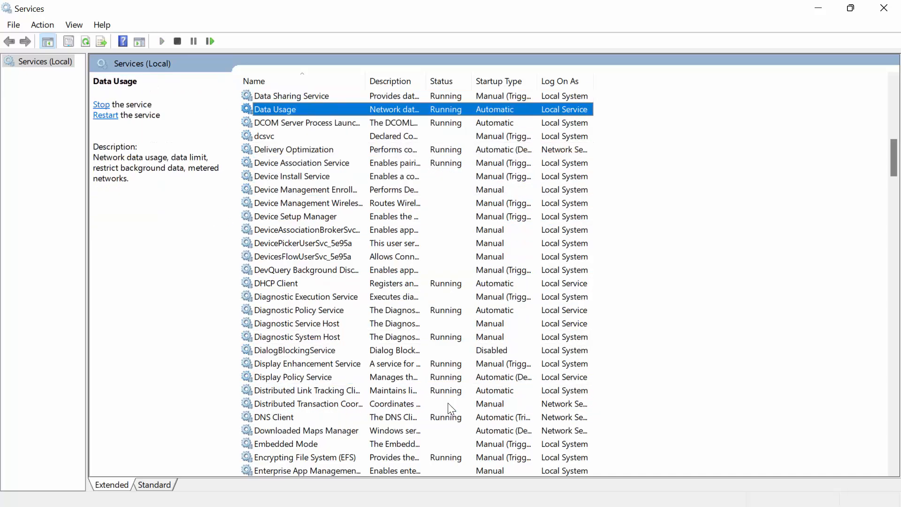
click(305, 430)
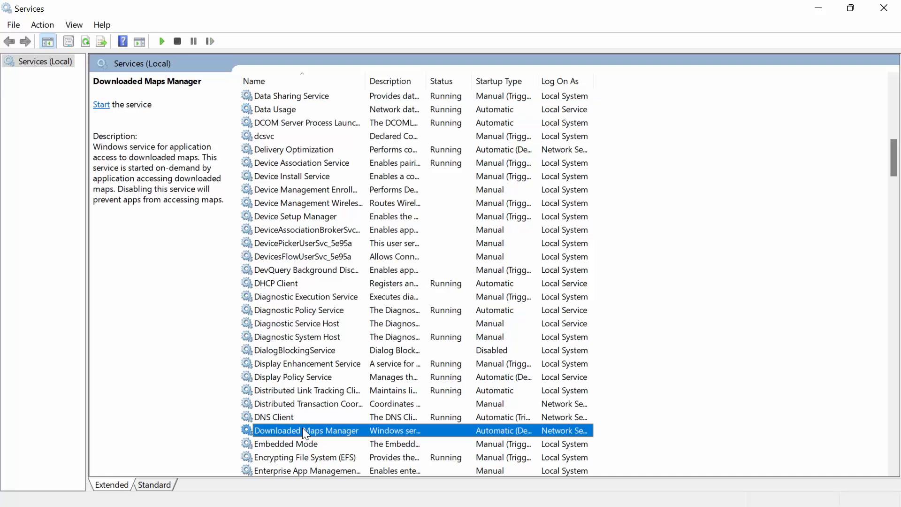
right_click(304, 428)
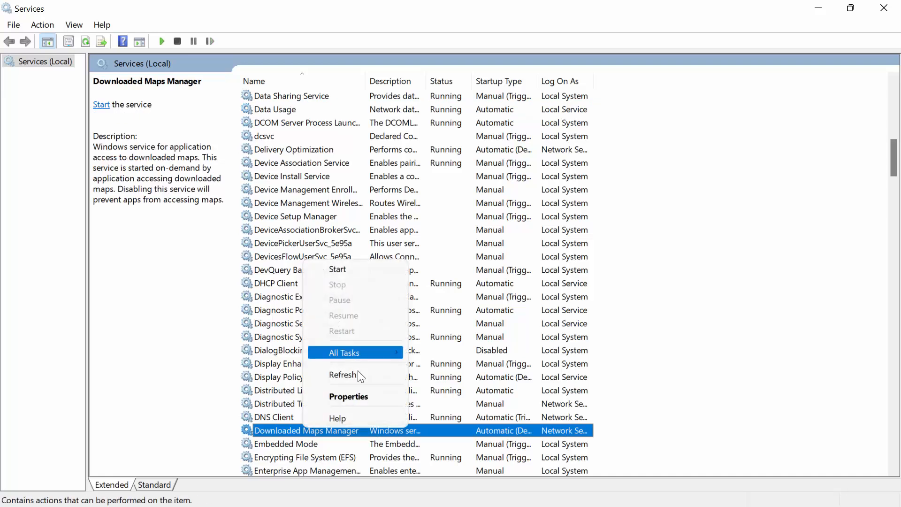
click(373, 396)
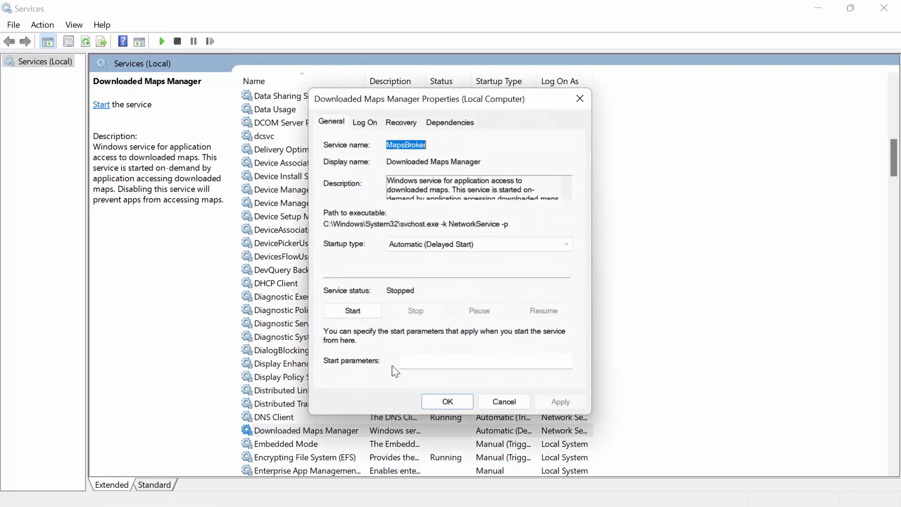
click(471, 238)
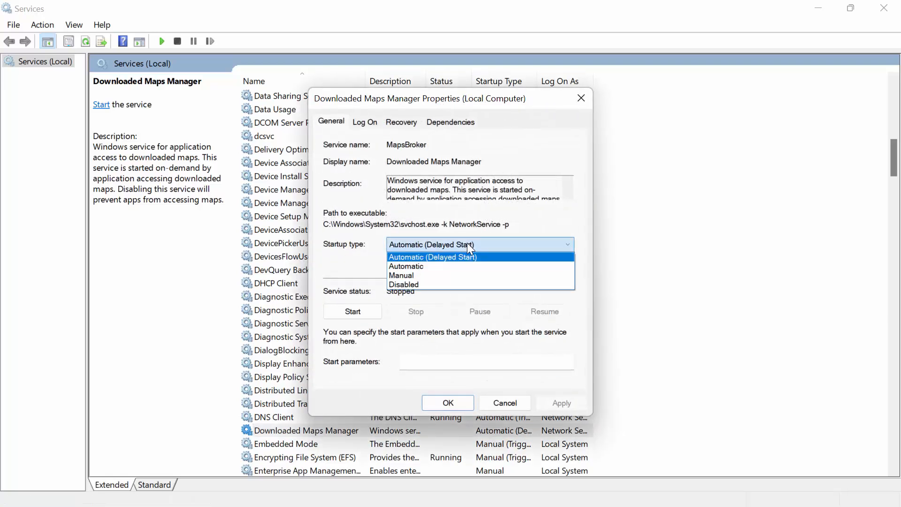
click(429, 283)
click(444, 396)
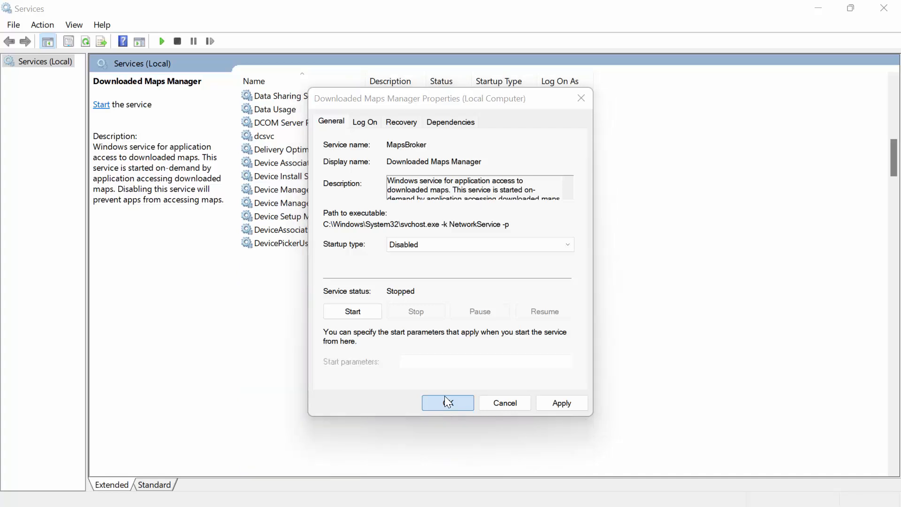